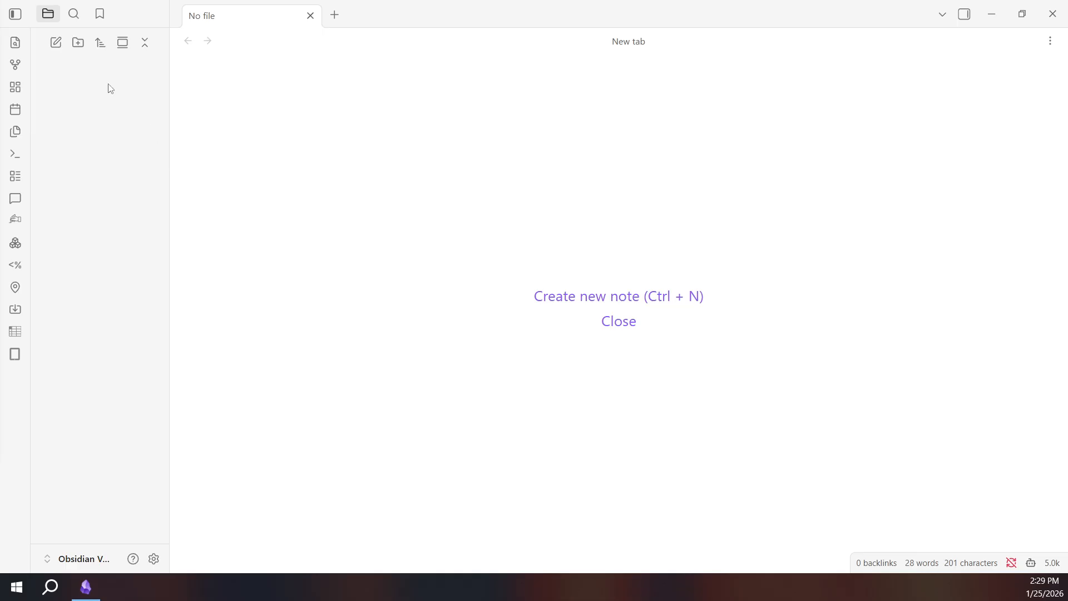
Add a folder named 'Wikipedia' to the vault, fixing a typo in the name.
left_click(76, 46)
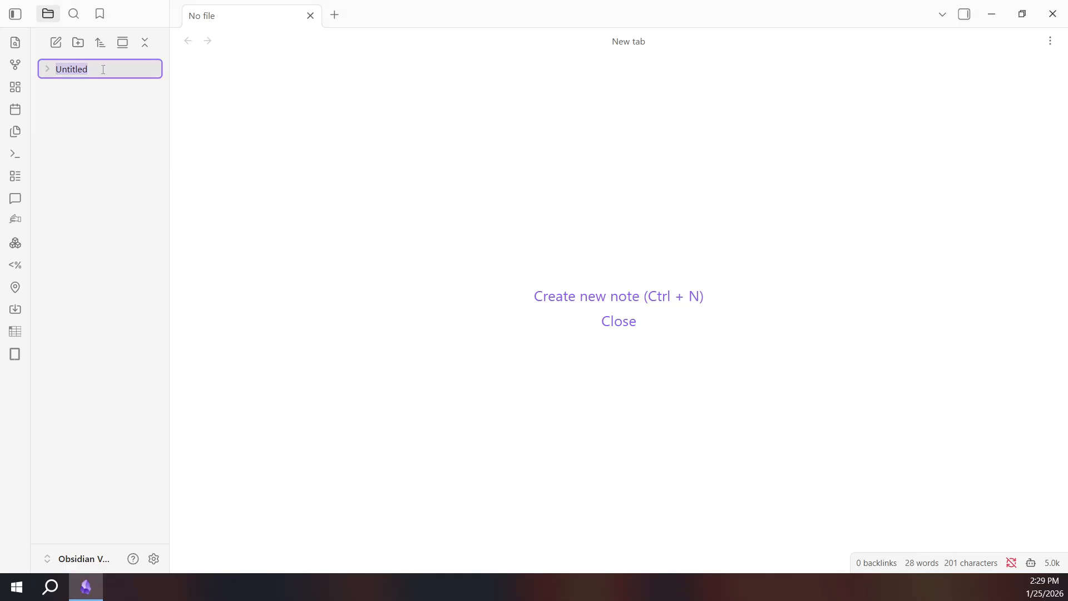
type("Wip")
key("BackSpace")
type("kipedia")
key("Return")
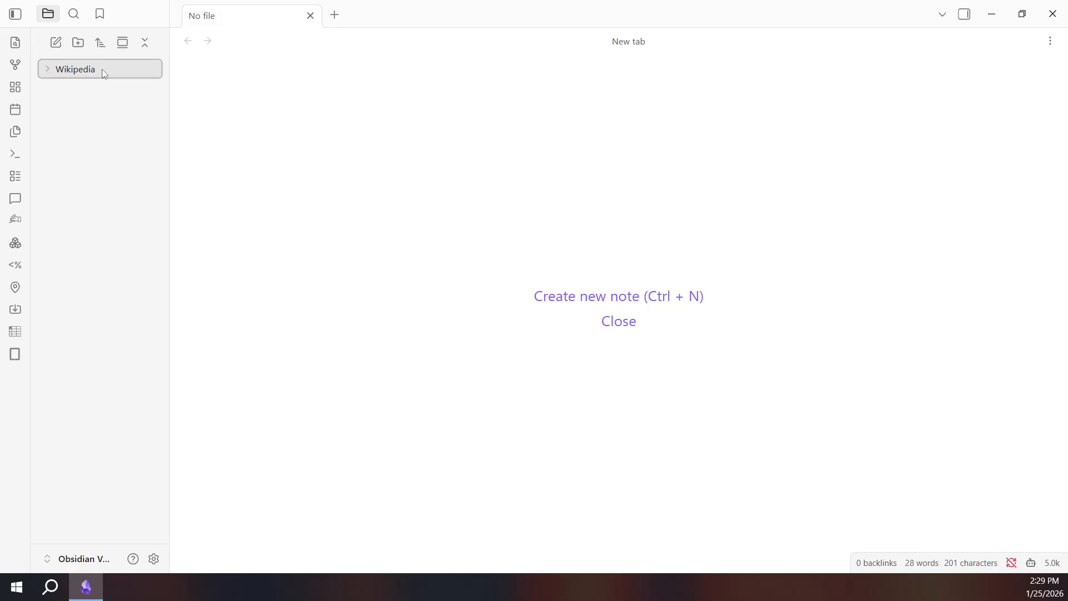
right_click(102, 72)
Create a note titled 'Physics' in the Wikipedia folder and paste the prepared note content.
left_click(134, 89)
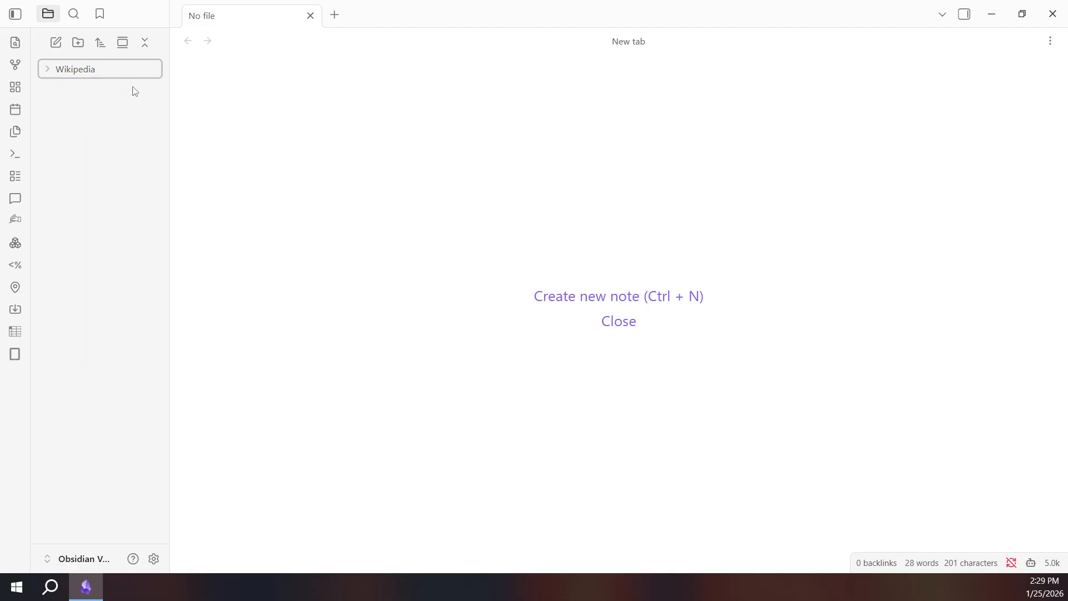
type("P")
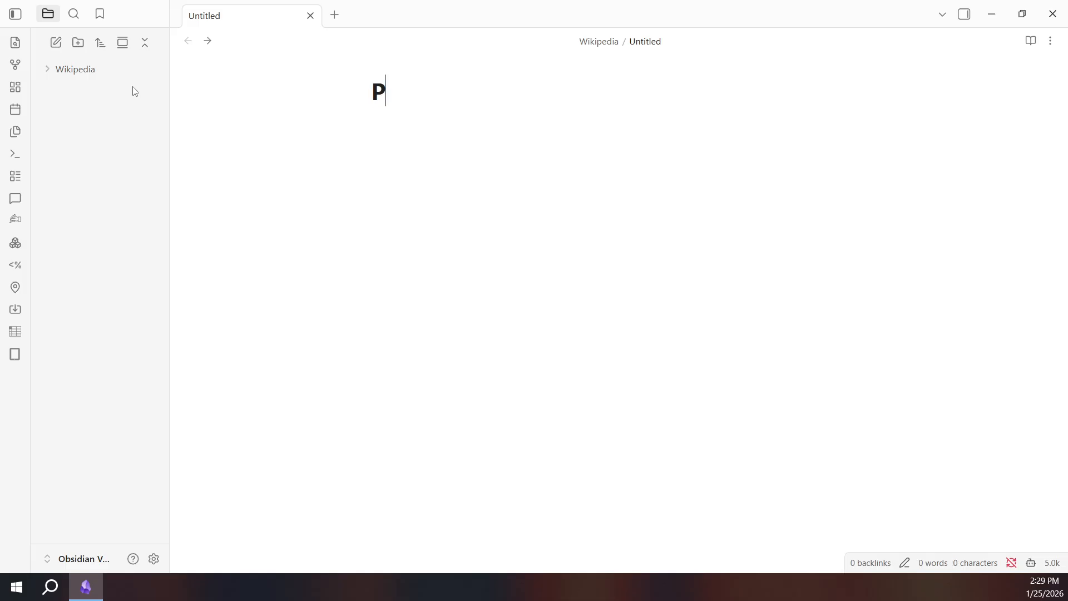
type("hysics")
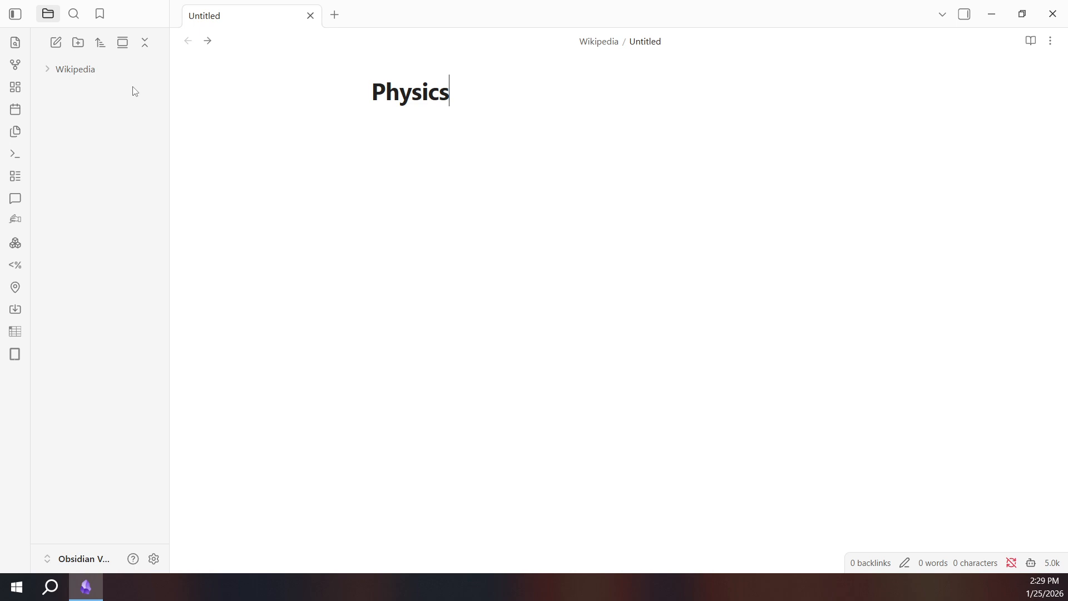
key("Return")
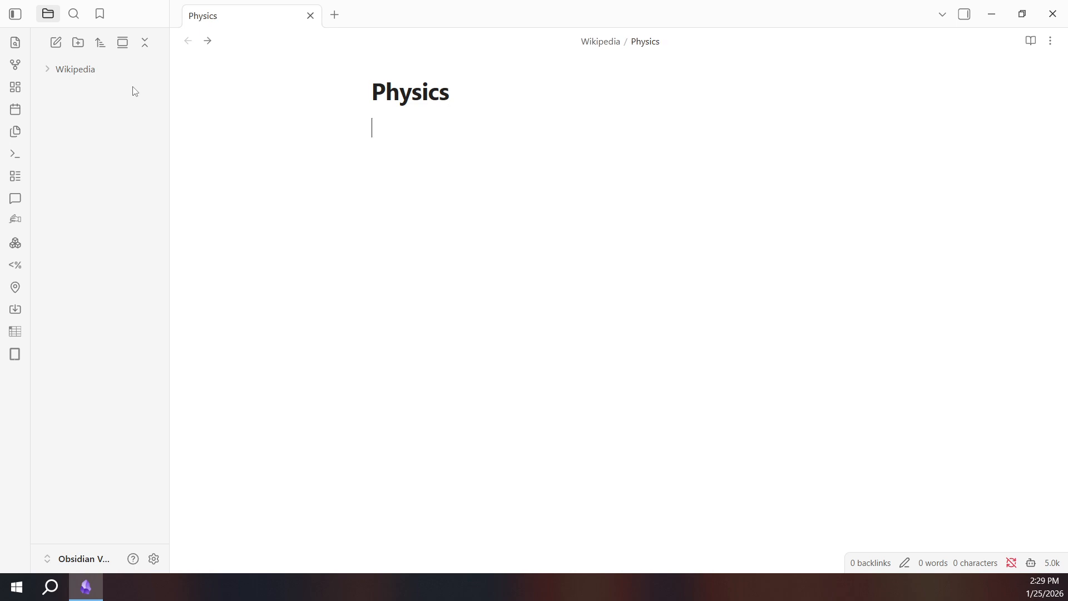
type("# Physics  Physics is the branch of science concerned with the nature and properties of matter and energy.  ## Key Concepts - Mechanics: Study of motion and forces - Thermodynamics: Study of heat and energy transfer - Electromagnetism: Study of electric and magnetic fields - Quantum Mechanics: Behavior of particles at atomic scales  ## Related Topics - [[Biology]] - [[Chemistry]]")
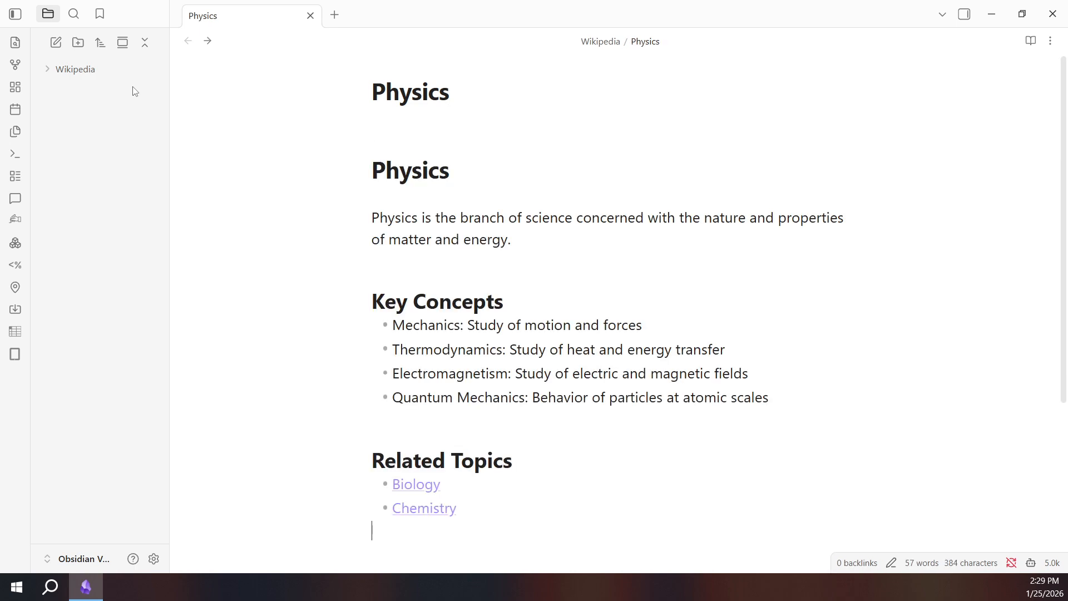
Look over the pasted Physics content by moving the caret through its title and headings.
left_click(377, 171)
left_click(396, 137)
left_click(424, 165)
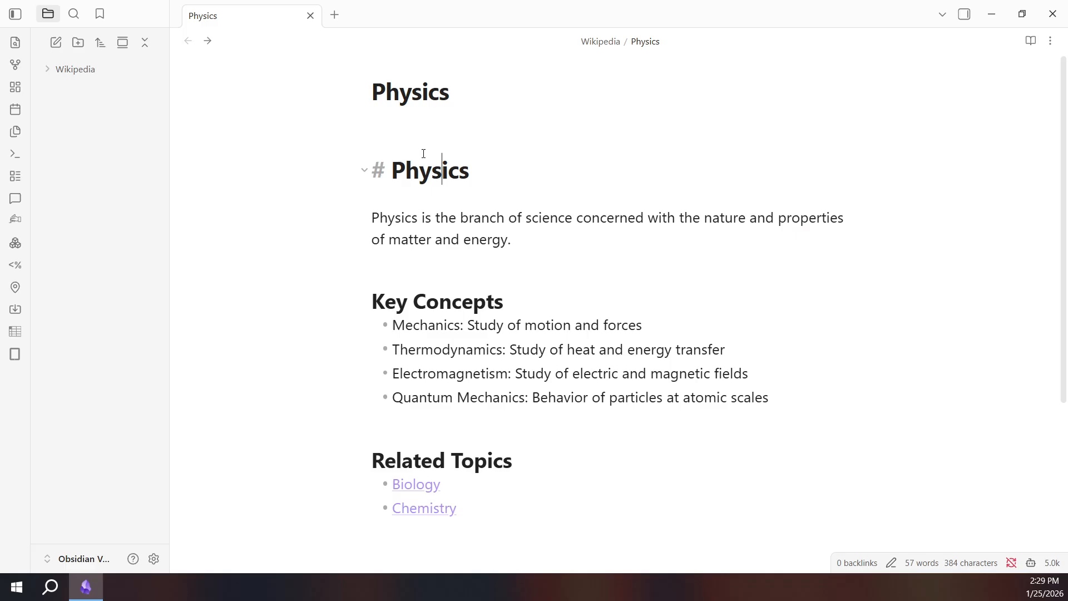
left_click(418, 149)
left_click(489, 126)
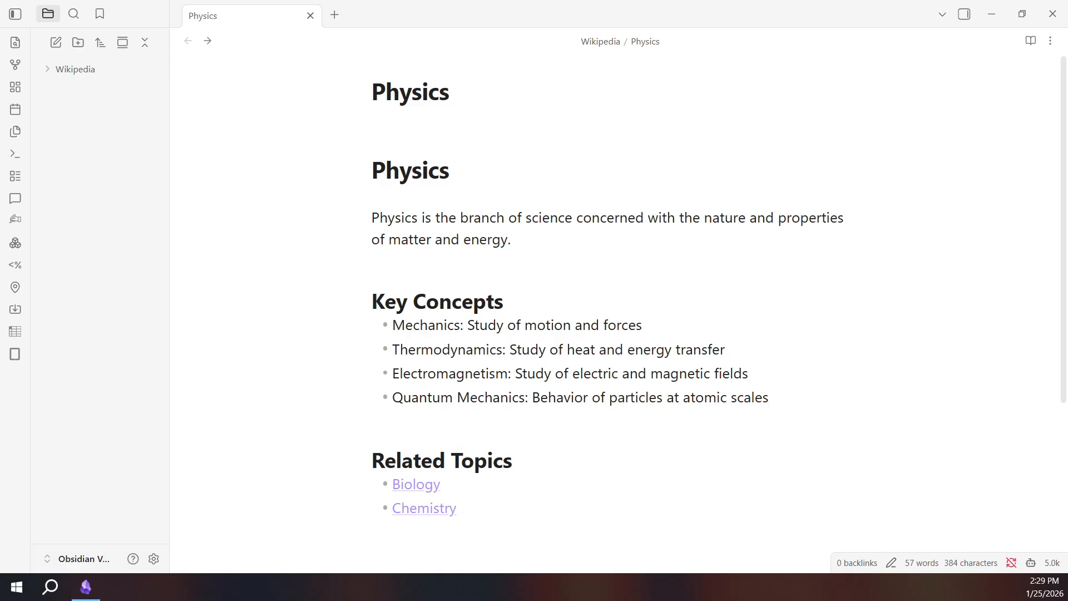
Reveal the [[Biology]] and [[Chemistry]] link source under Related Topics and expand the Wikipedia folder.
scroll(452, 333, "down", 5)
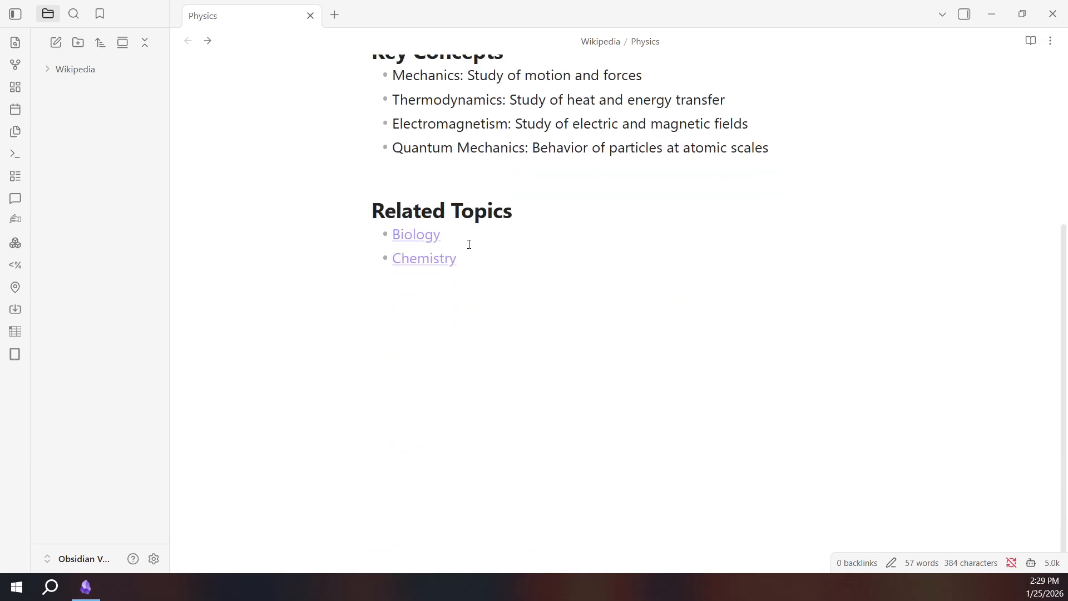
left_click(469, 245)
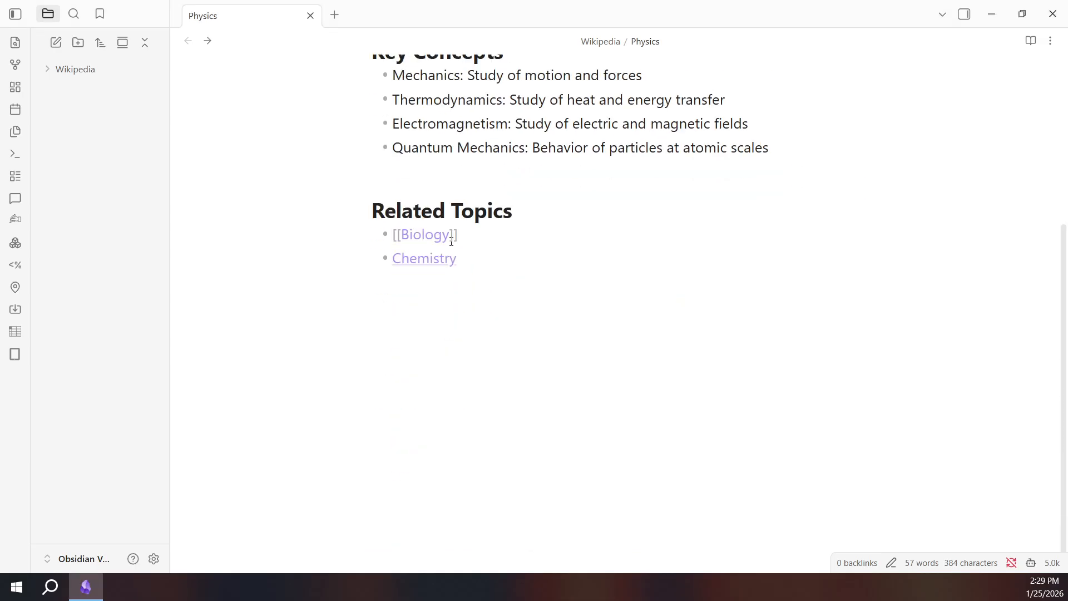
left_click(48, 73)
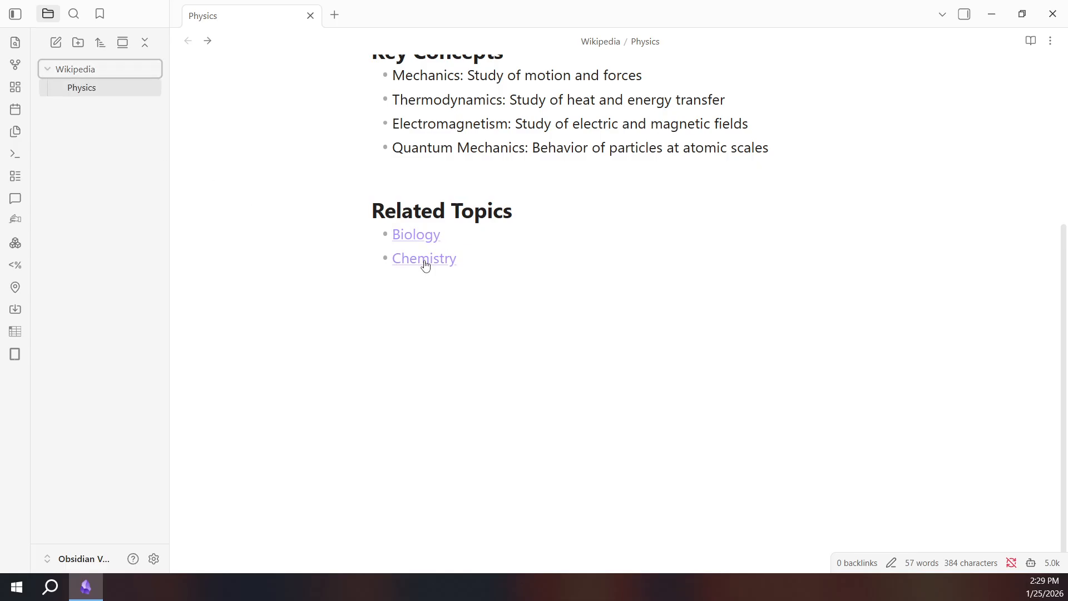
left_click(538, 263)
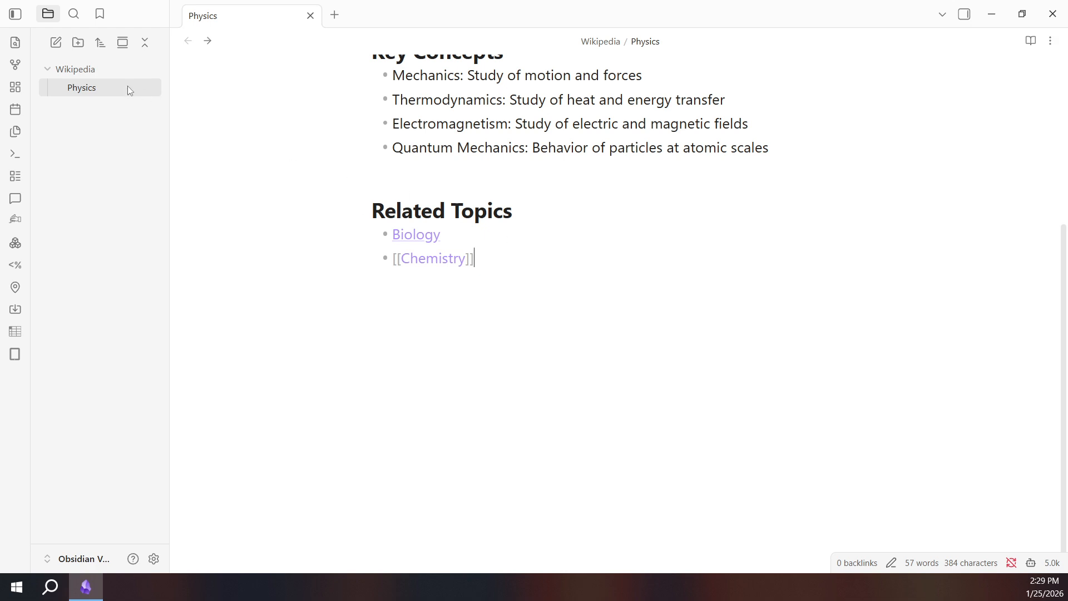
left_click(128, 167)
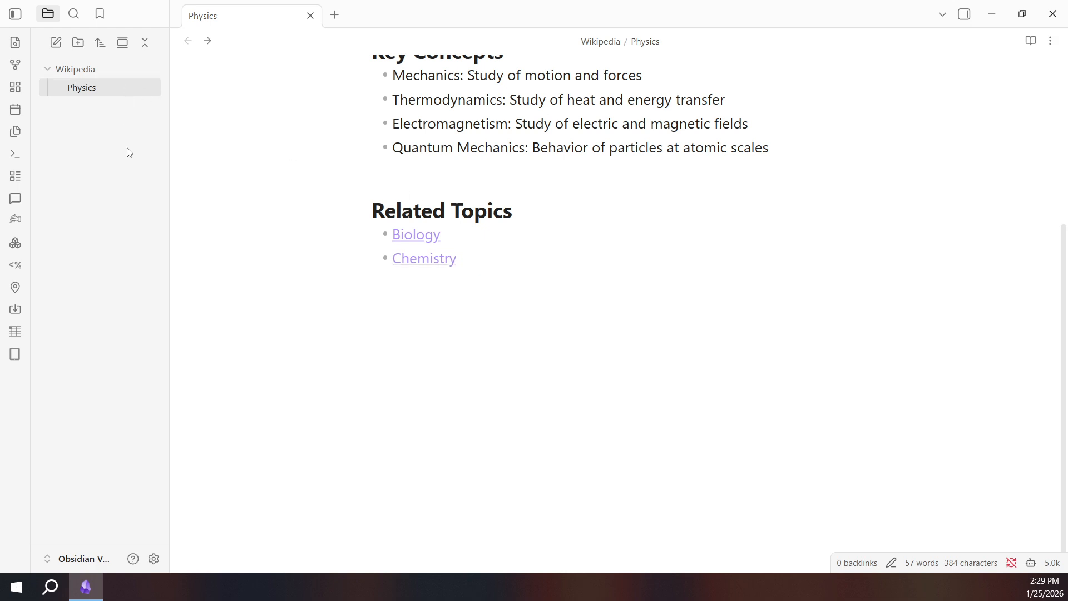
right_click(101, 68)
Create a new note in the Wikipedia folder and paste the prepared Biology content into it.
left_click(144, 83)
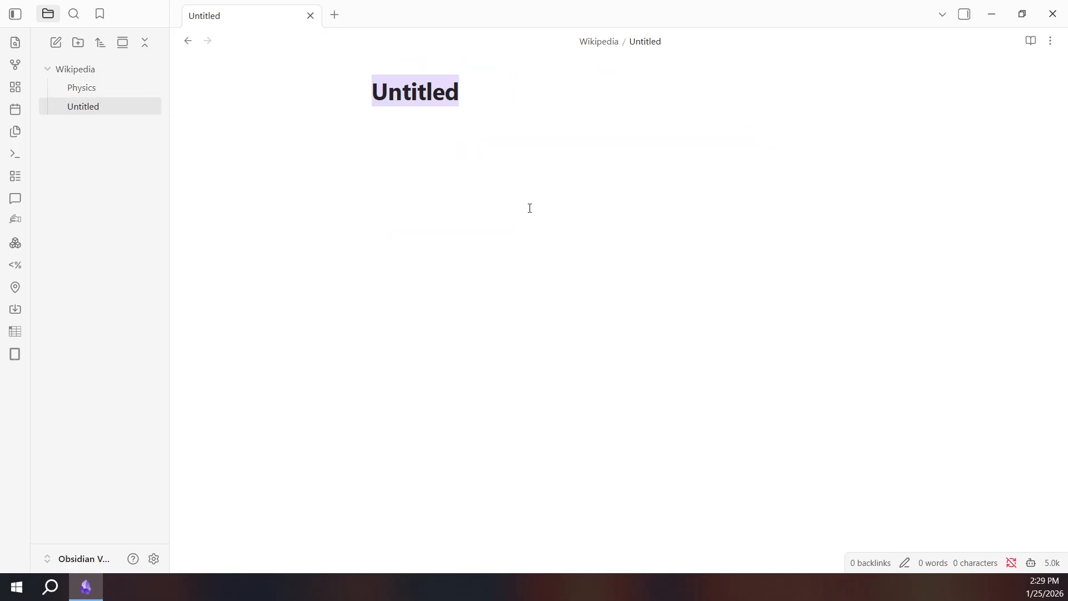
left_click(506, 224)
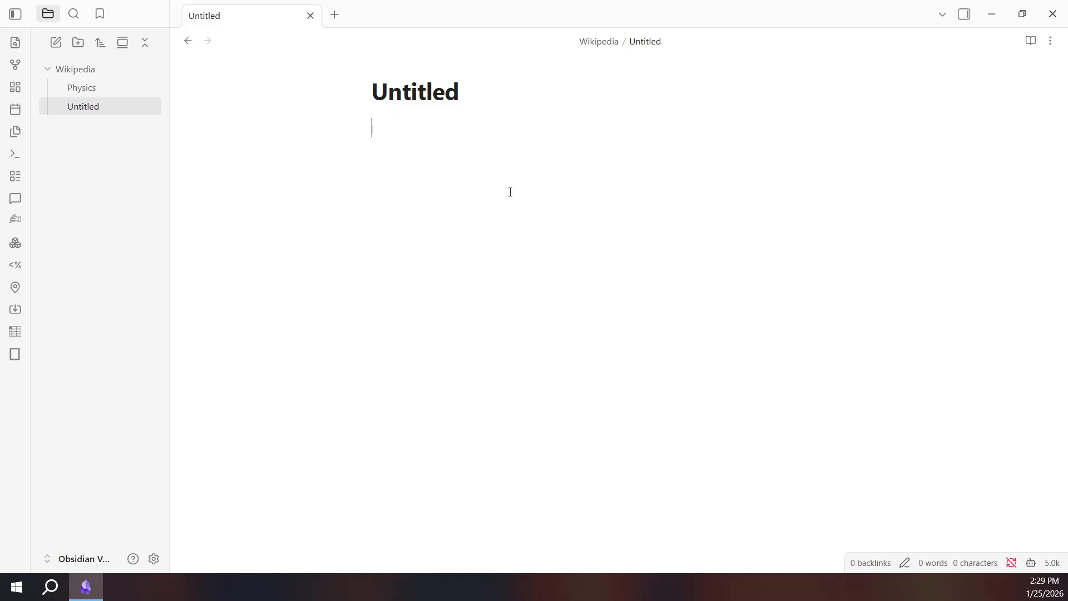
type("# Biology  Biology is the scientific study of life and living organisms.  ## Key Concepts - Cell Theory: All living things are made of cells - Genetics: Study of heredity and genes - Evolution: Change in species over time - Ecology: Interaction of organisms with their environment  ## Related Topics - [[Physics]] - [[Chemistry]]")
Rename the Untitled note to 'Biology' by copying the word from its heading.
left_click(487, 95)
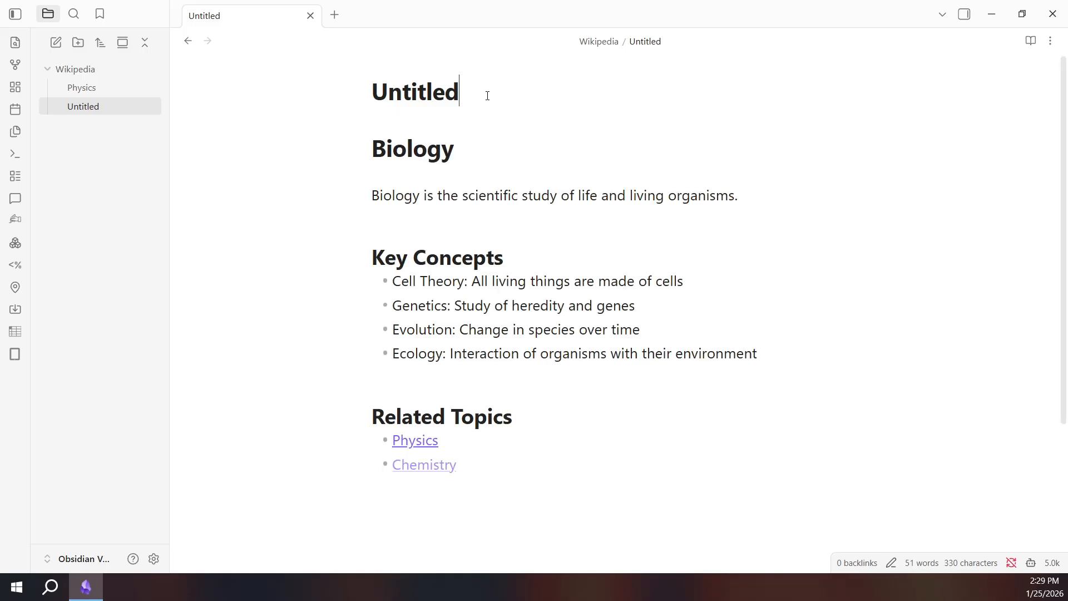
left_click(443, 148)
double_click(444, 148)
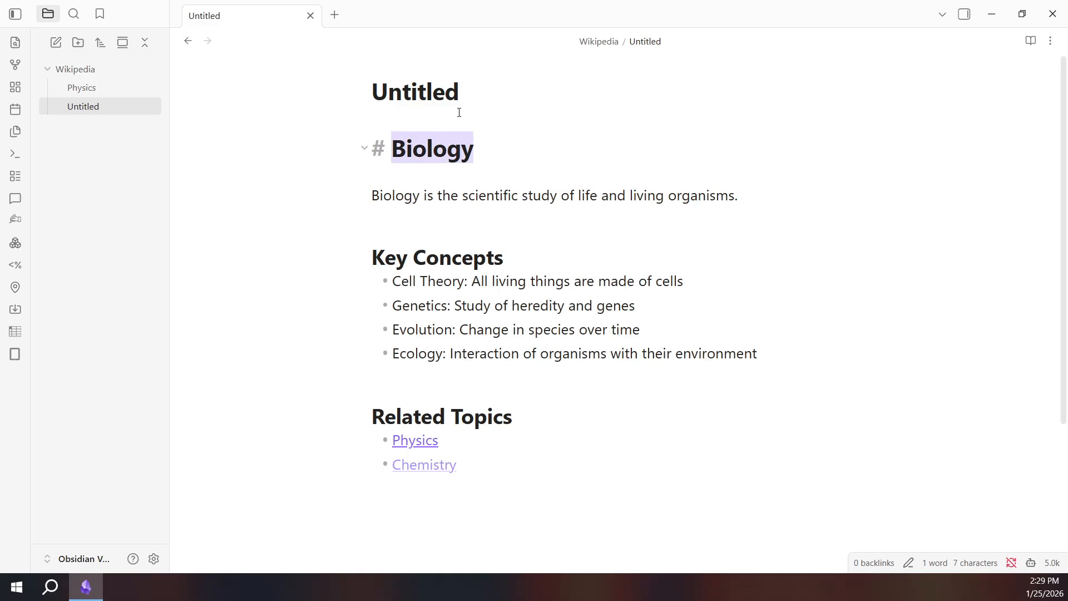
key("ctrl+c")
left_click(468, 98)
left_click_drag(477, 98, 327, 98)
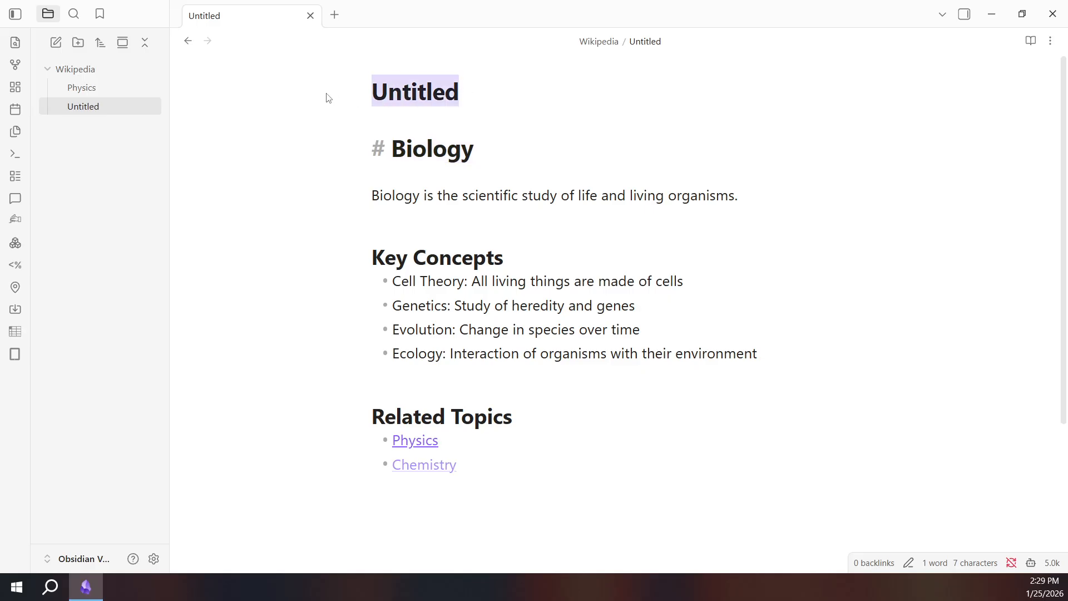
key("ctrl+v")
left_click(651, 133)
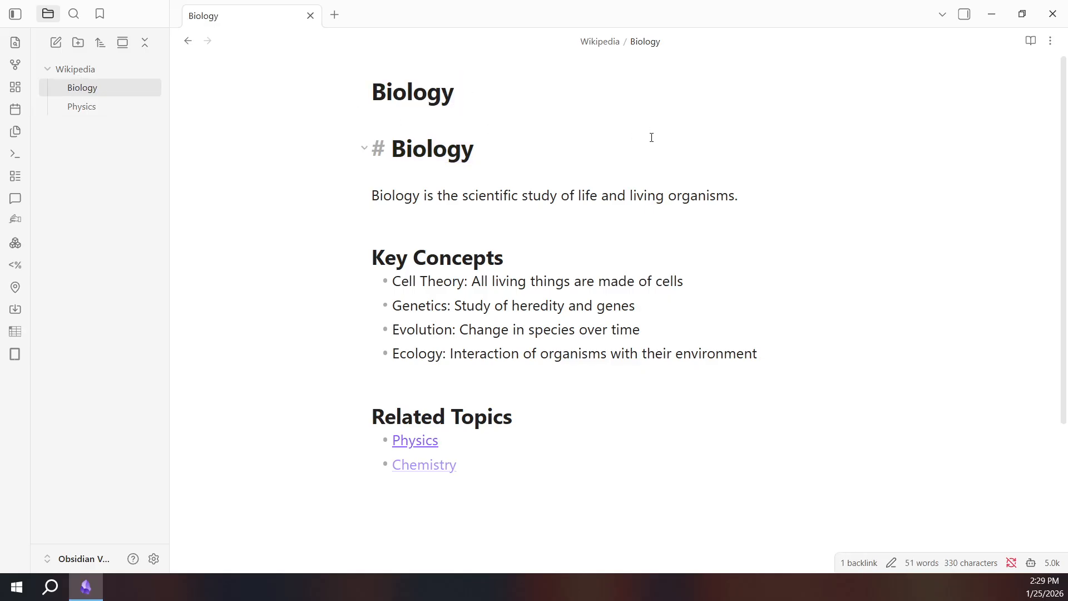
left_click(726, 382)
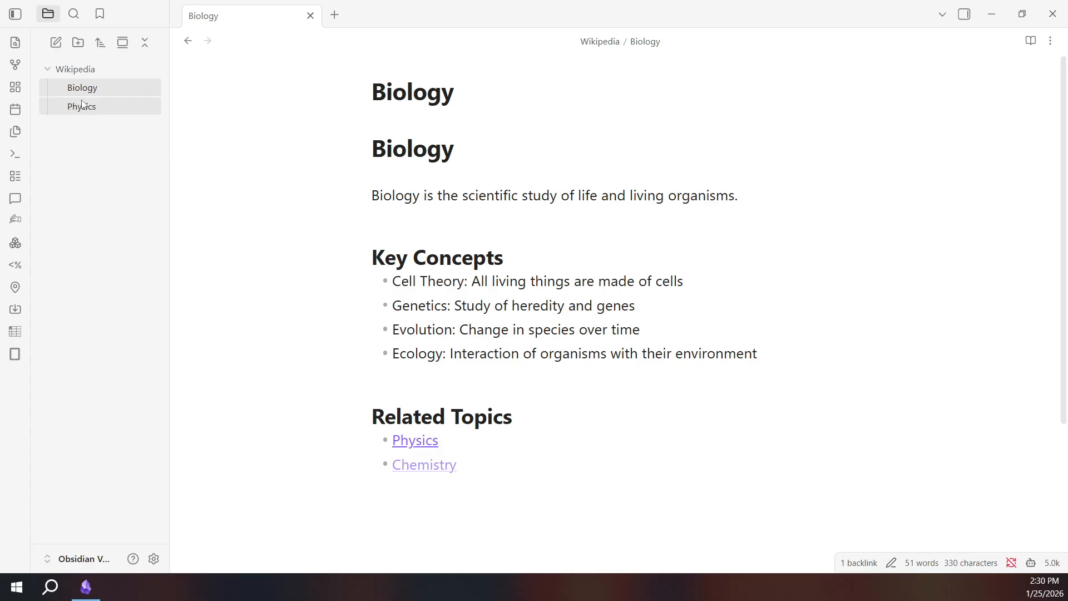
right_click(73, 68)
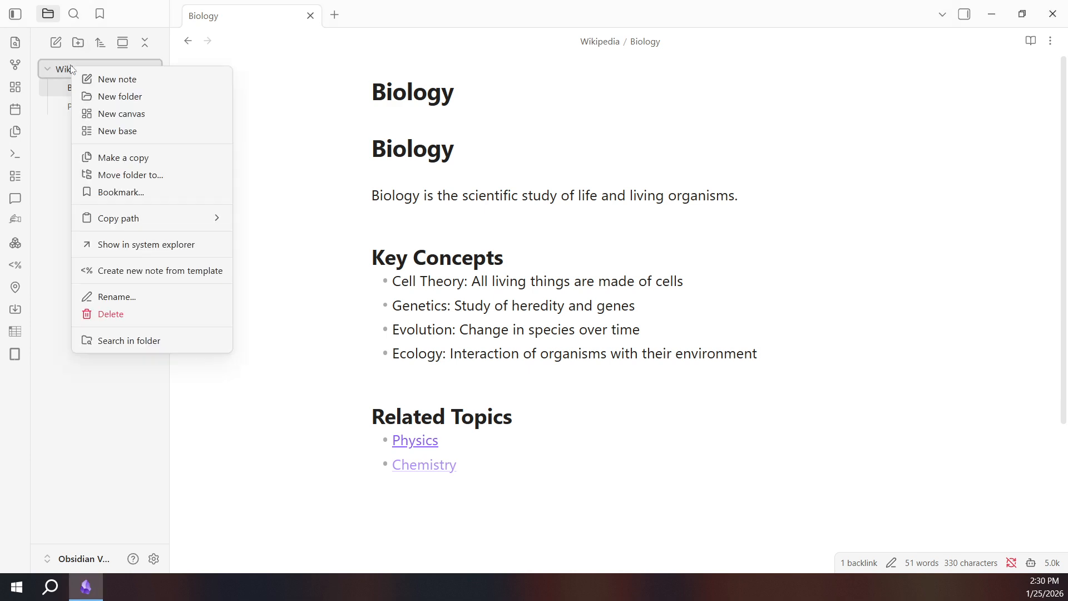
Create a note titled 'Chemistry', correcting a mistyped Biology title, and paste its prepared content.
left_click(110, 84)
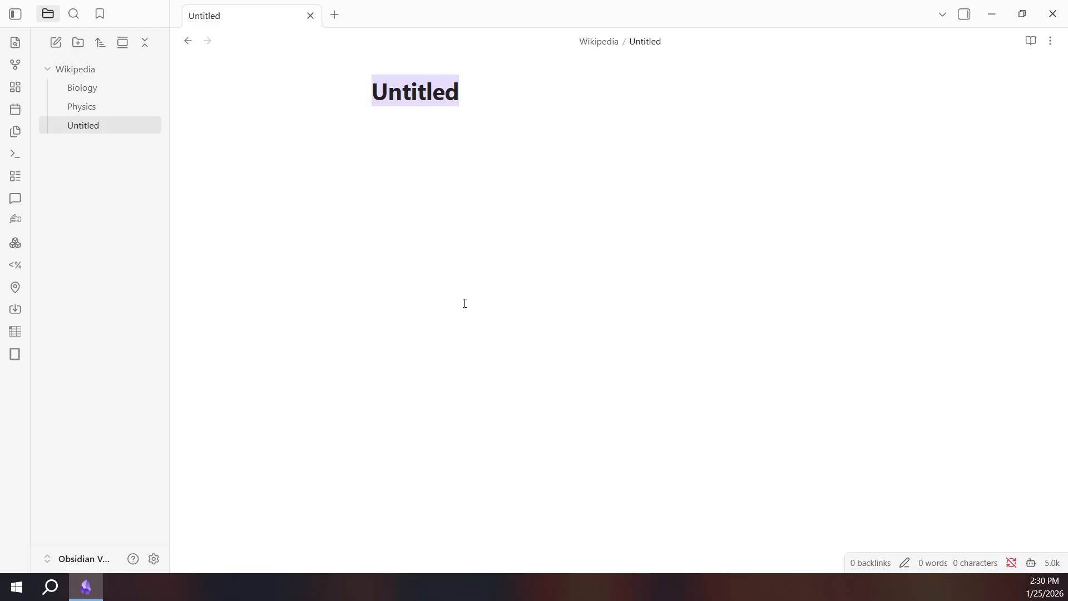
type("B")
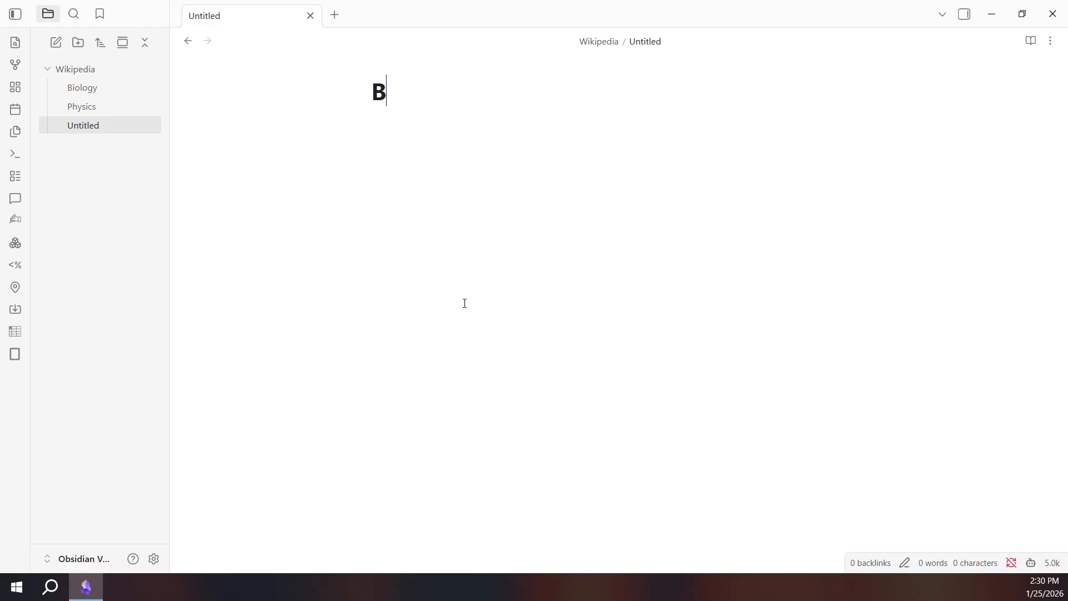
type("iology")
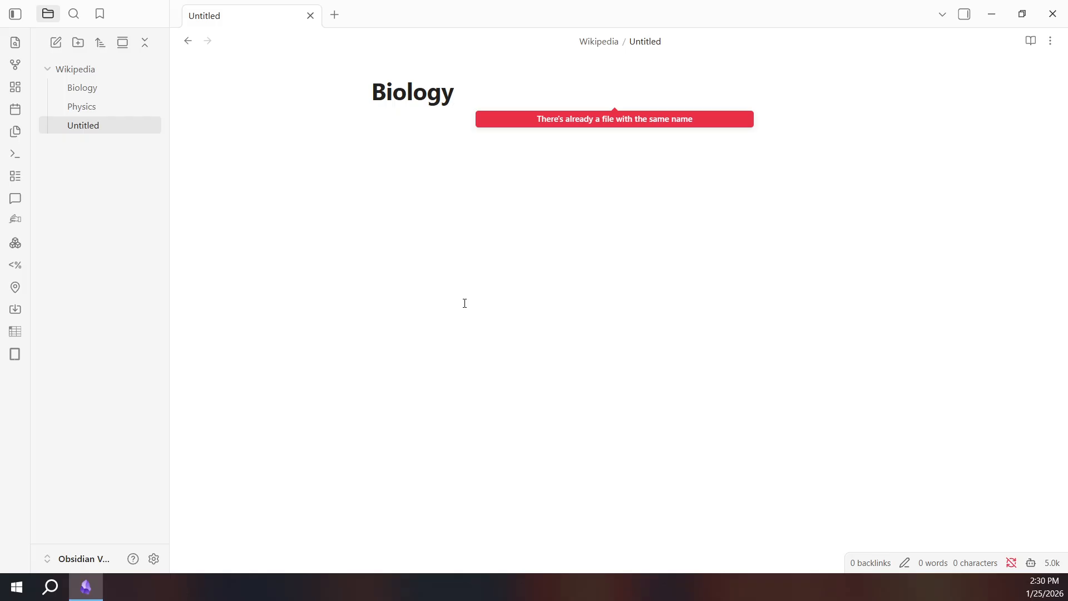
key("BackSpace")
key("BackSpace")
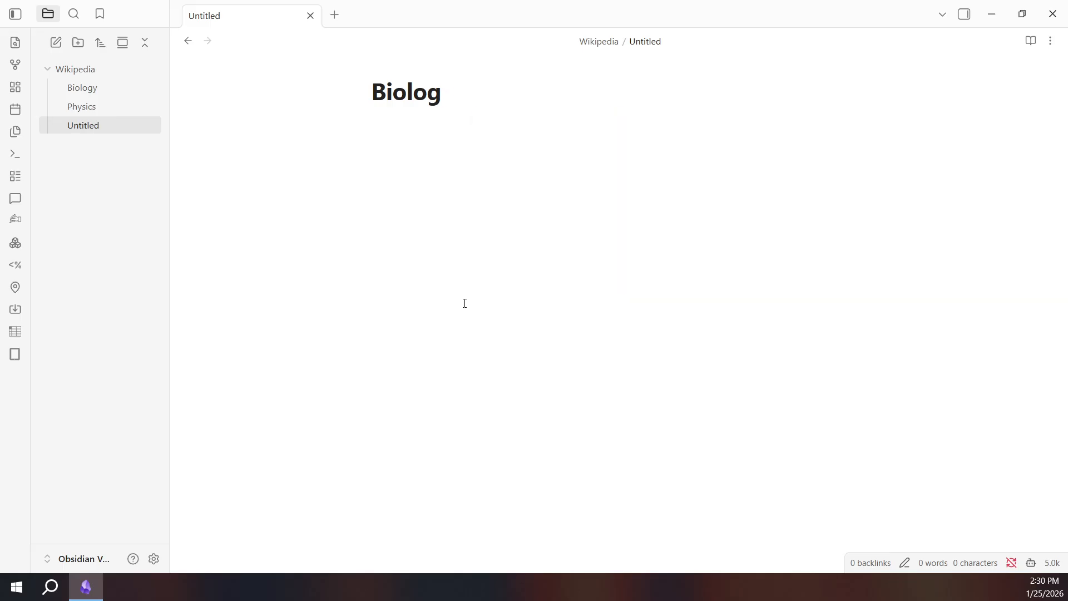
key("BackSpace")
key("BackSpace")
key("BackSpace")
key("BackSpace")
key("BackSpace")
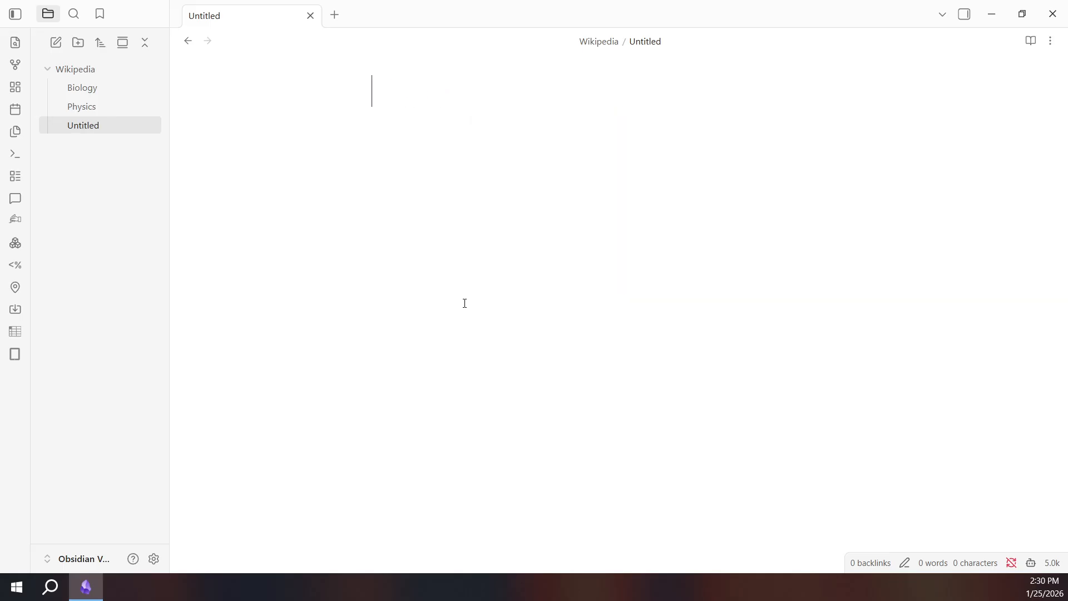
type("Chemis")
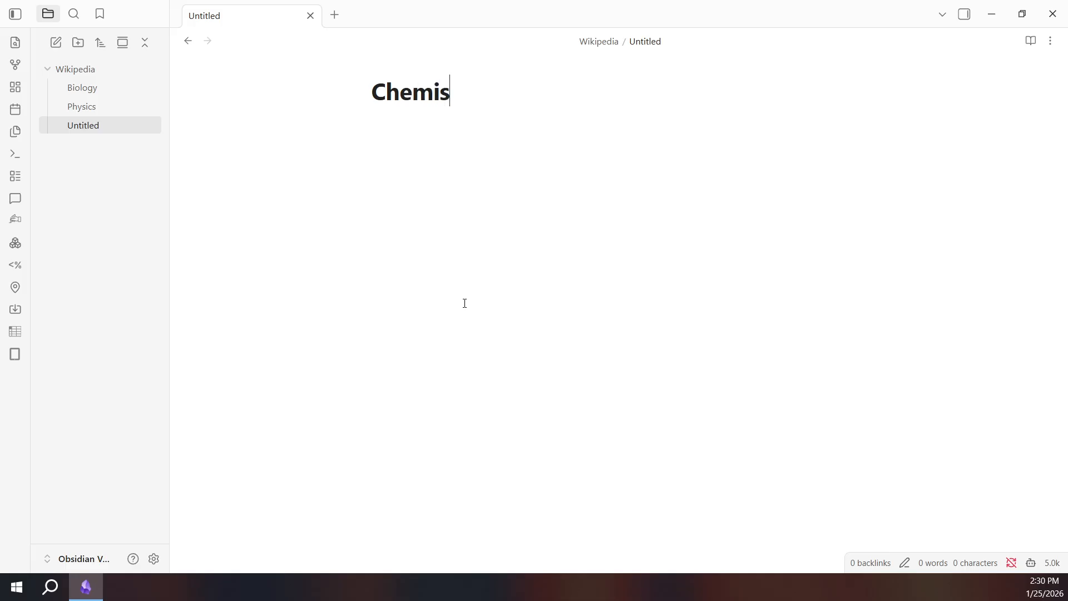
type("try")
key("Return")
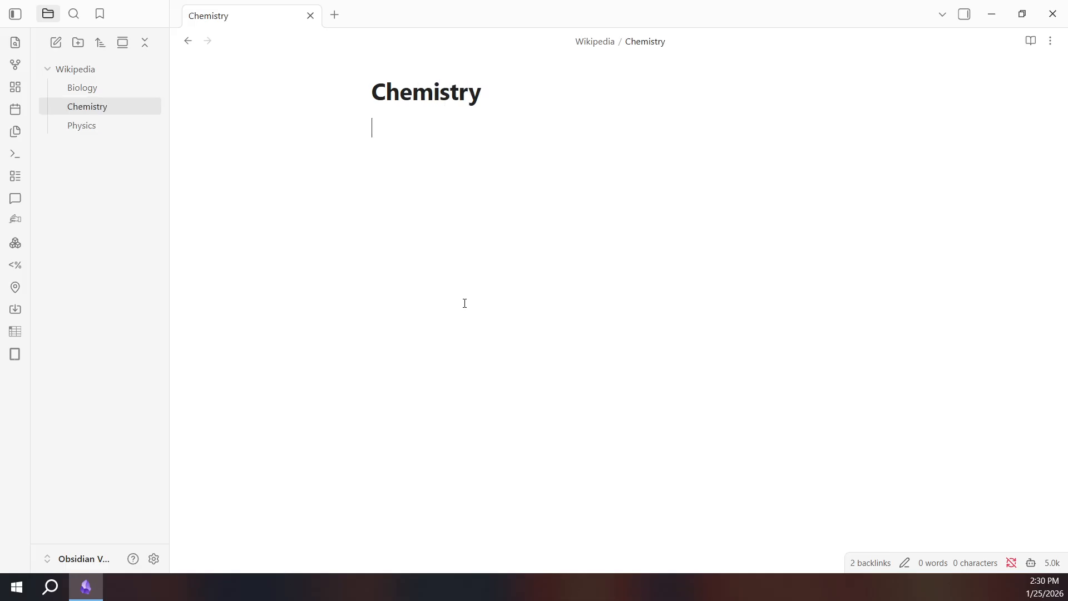
key("ctrl+v")
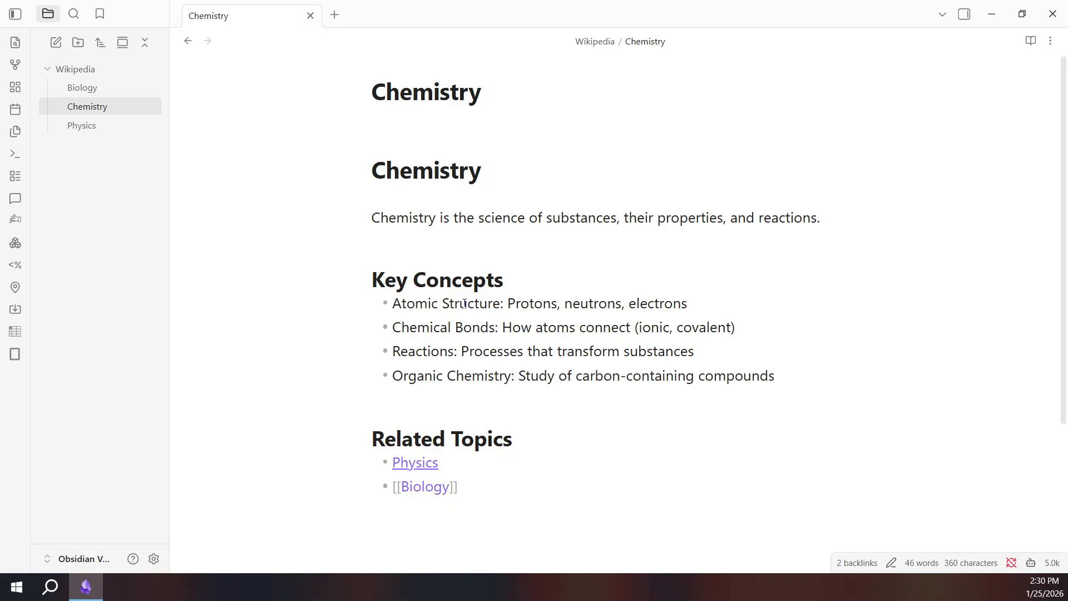
Follow the Chemistry note's Biology link, then the Biology note's Physics link.
left_click(694, 409)
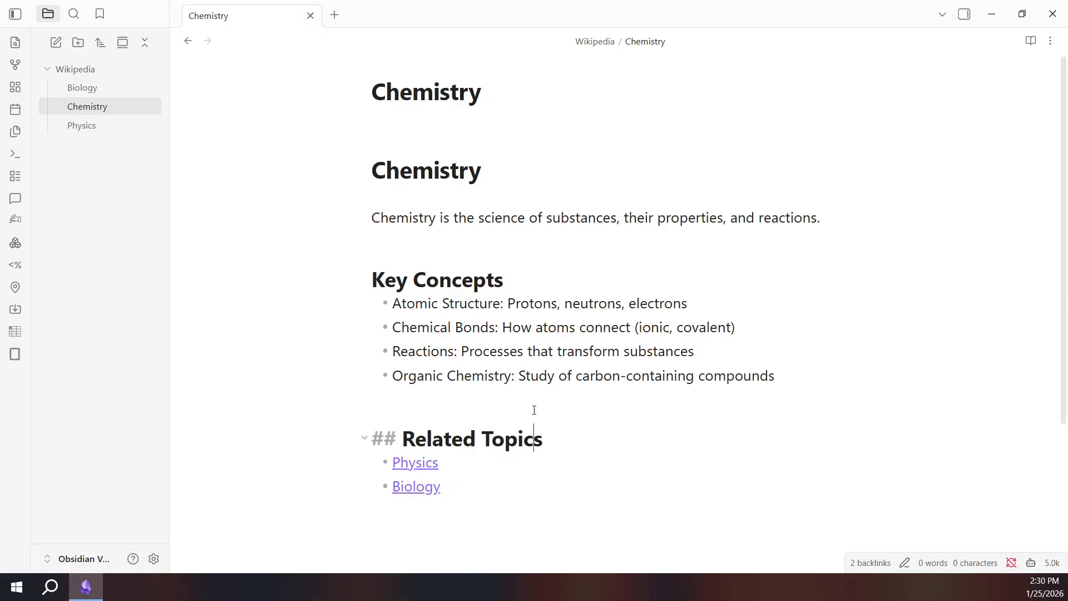
scroll(536, 403, "down", 3)
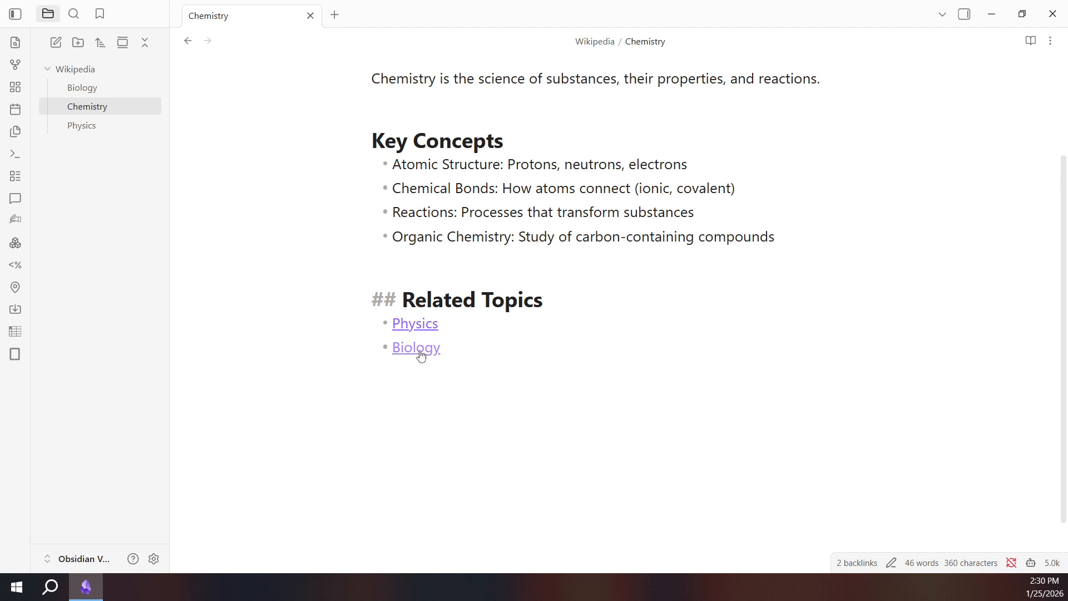
left_click(421, 353)
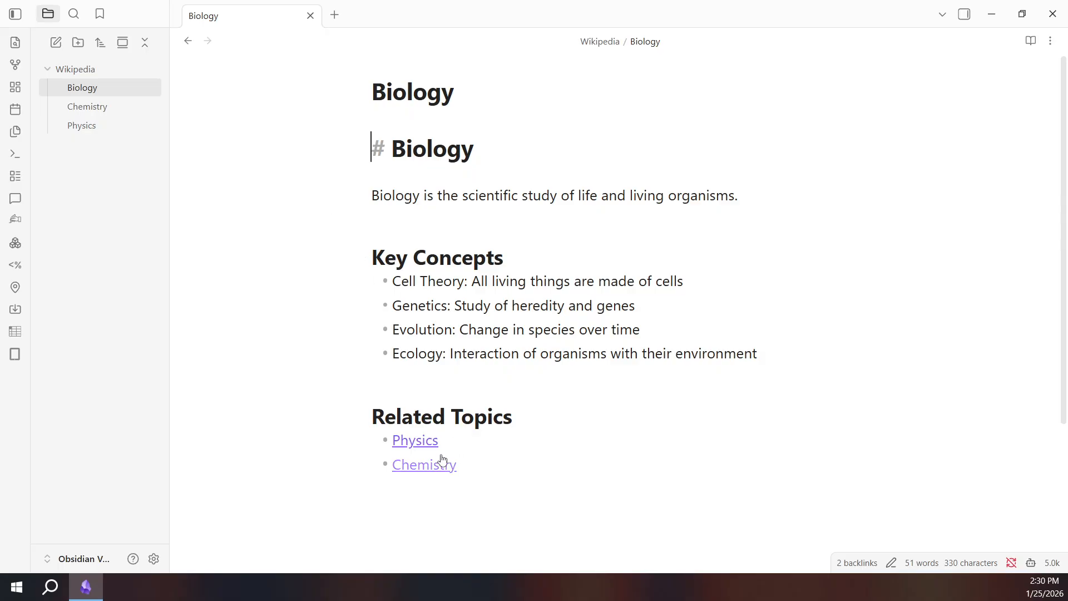
left_click(415, 443)
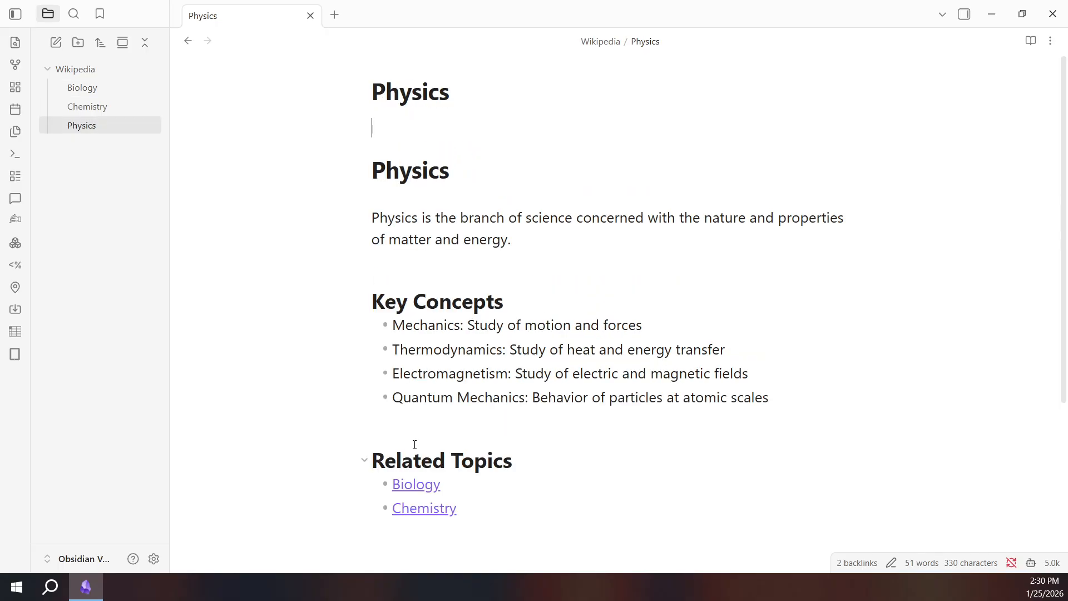
From Physics, open the Chemistry link and then its Biology link, ending on Biology.
left_click(431, 519)
left_click(633, 474)
left_click(529, 463)
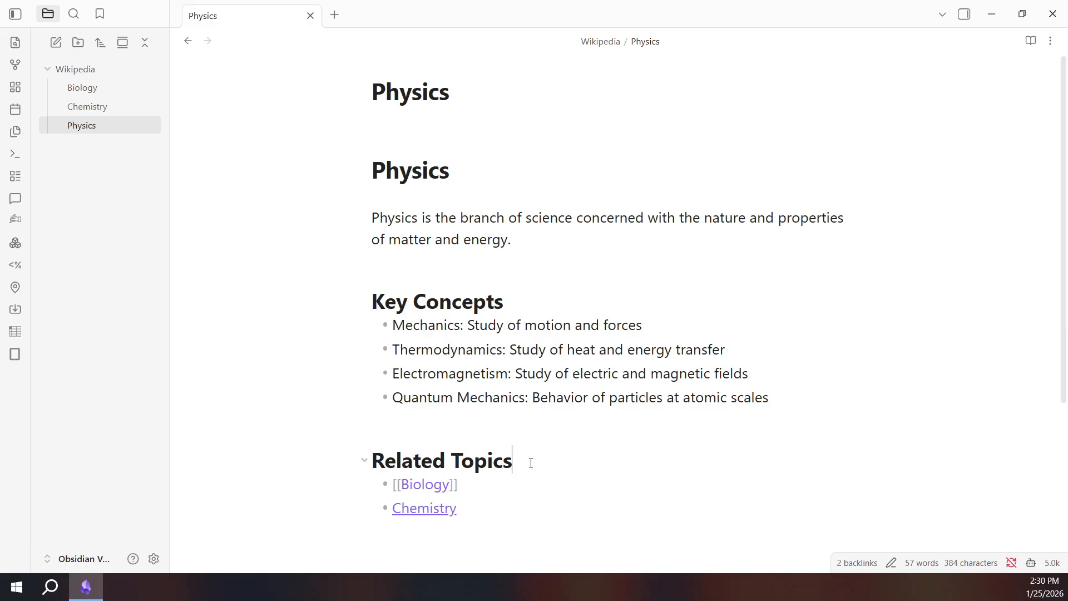
left_click(423, 517)
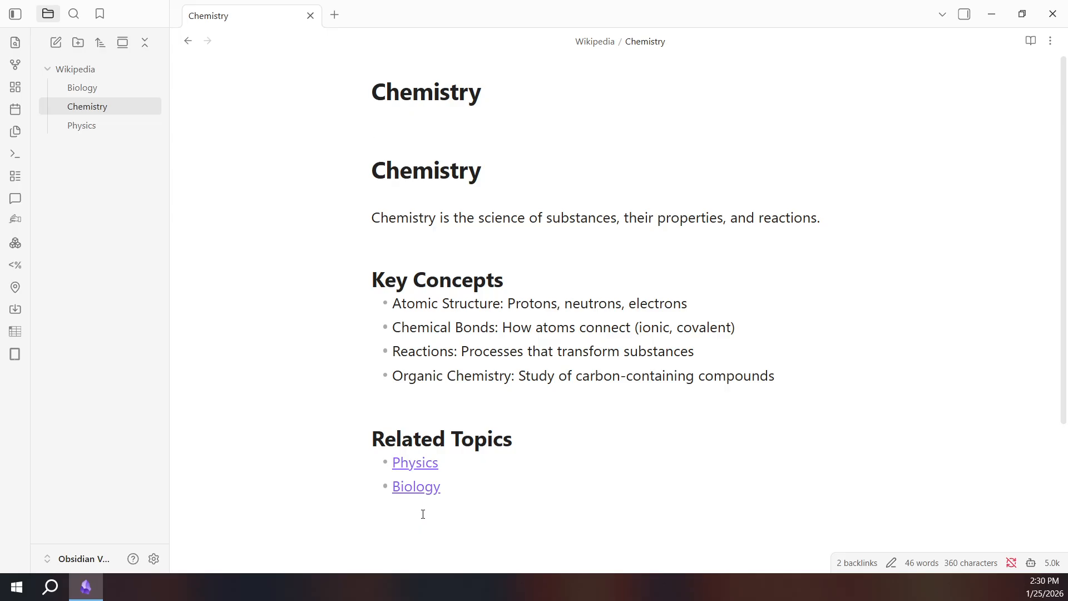
left_click(410, 488)
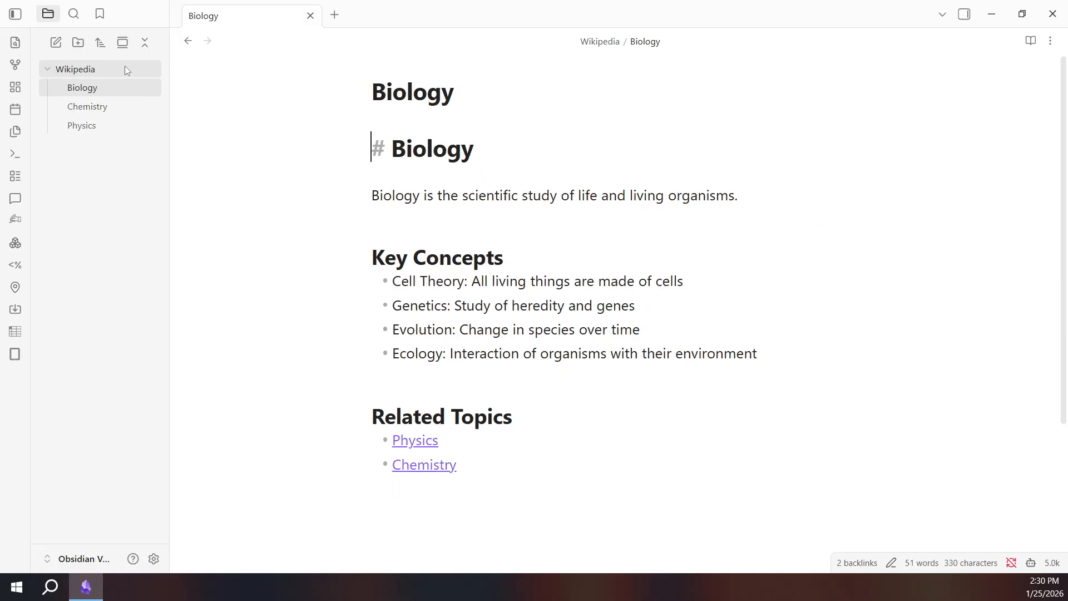
right_click(110, 69)
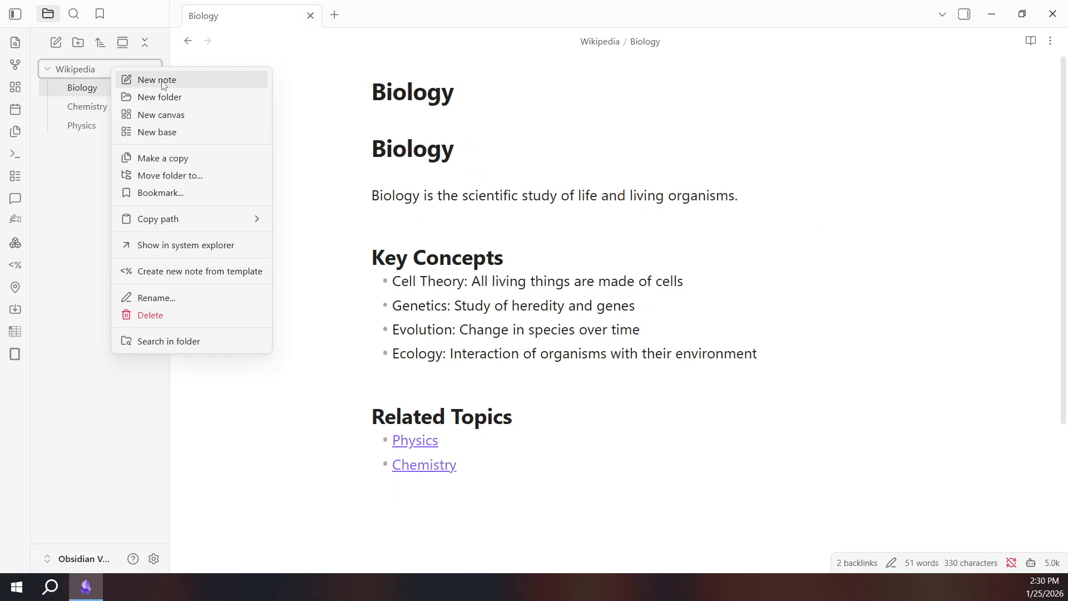
left_click(310, 114)
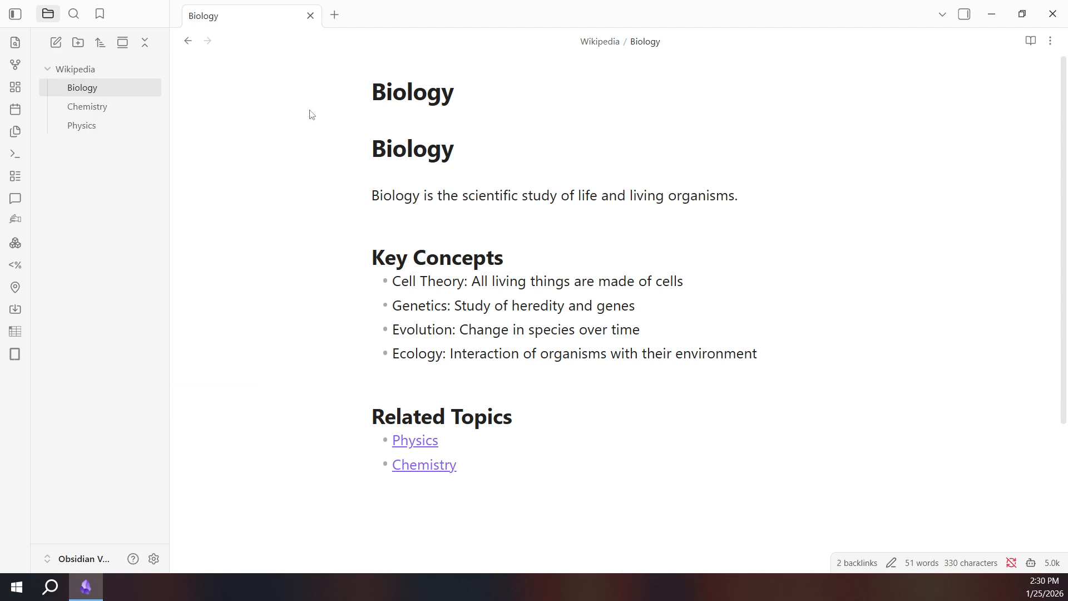